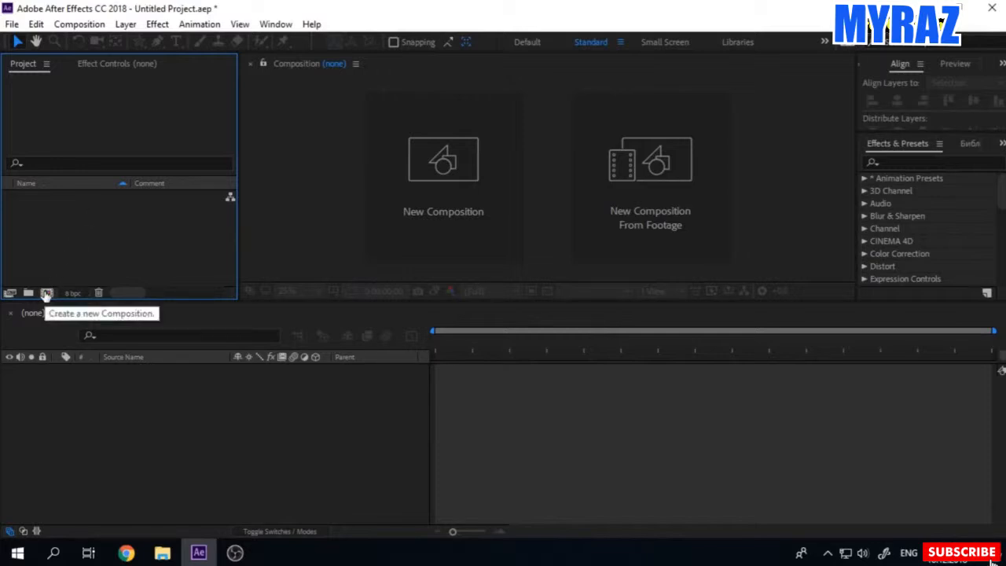
Create a composition named repeater with the HDTV 1080 25 preset and a duration of 0:00:02:00
click(45, 293)
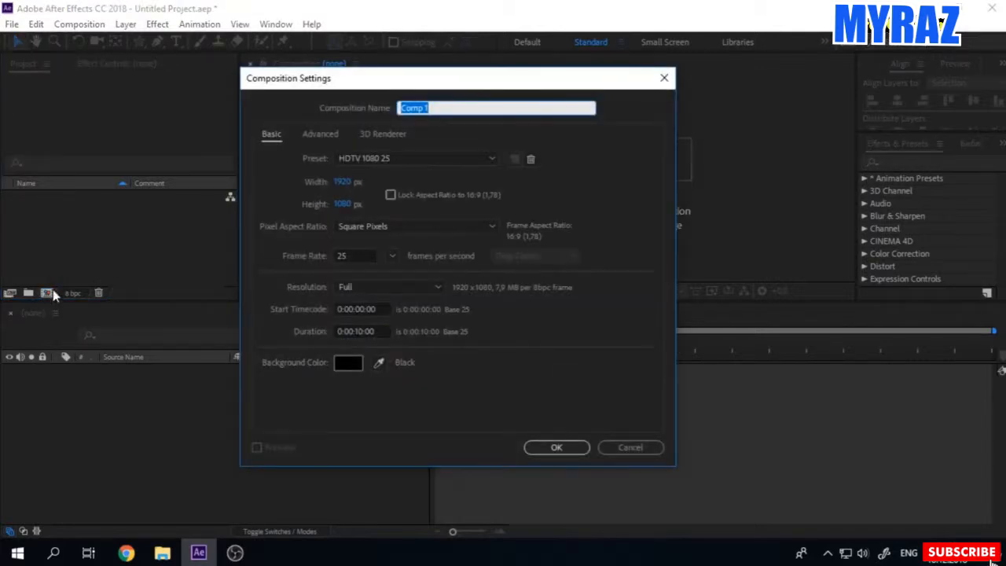
text(repeater)
click(360, 331)
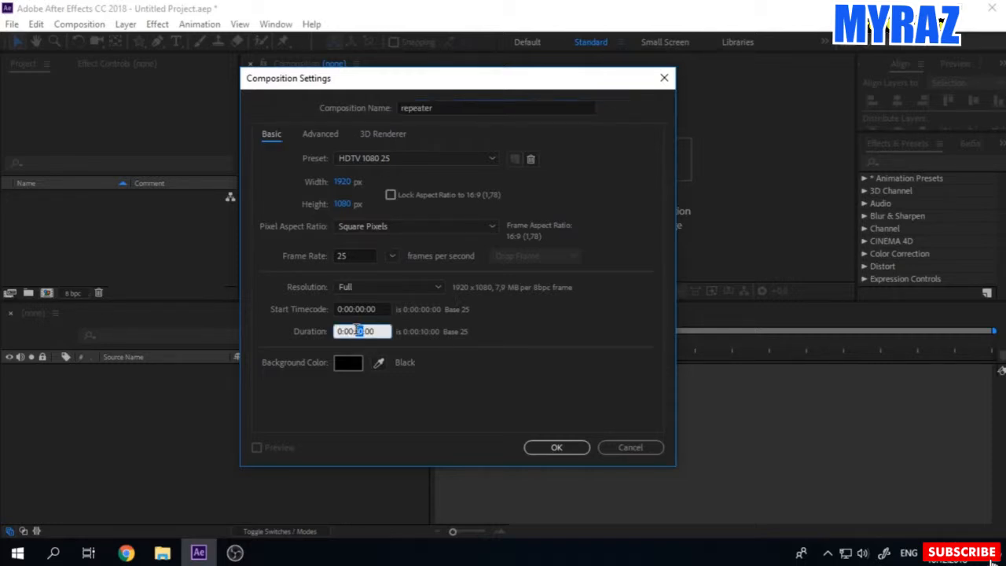
text(02)
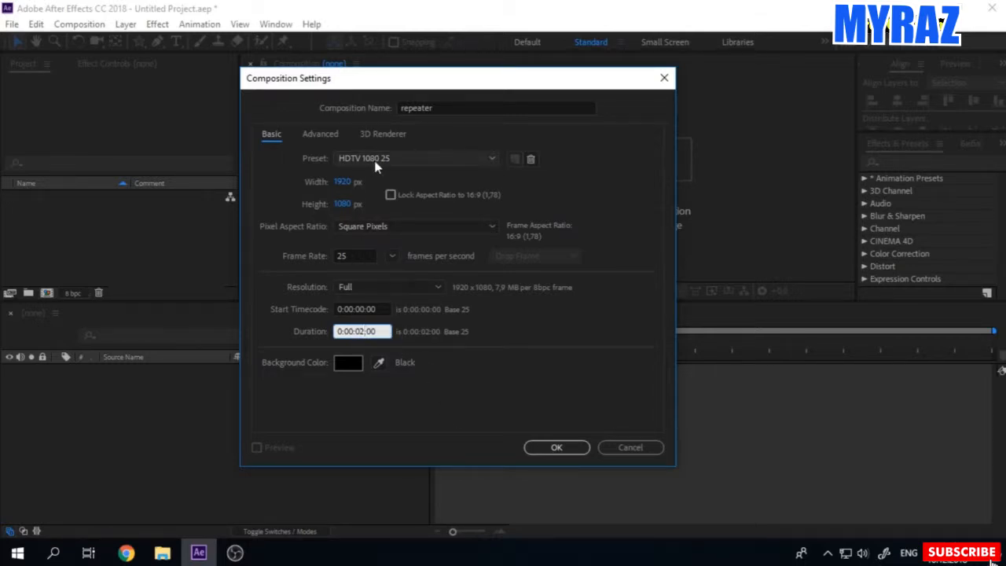
click(557, 447)
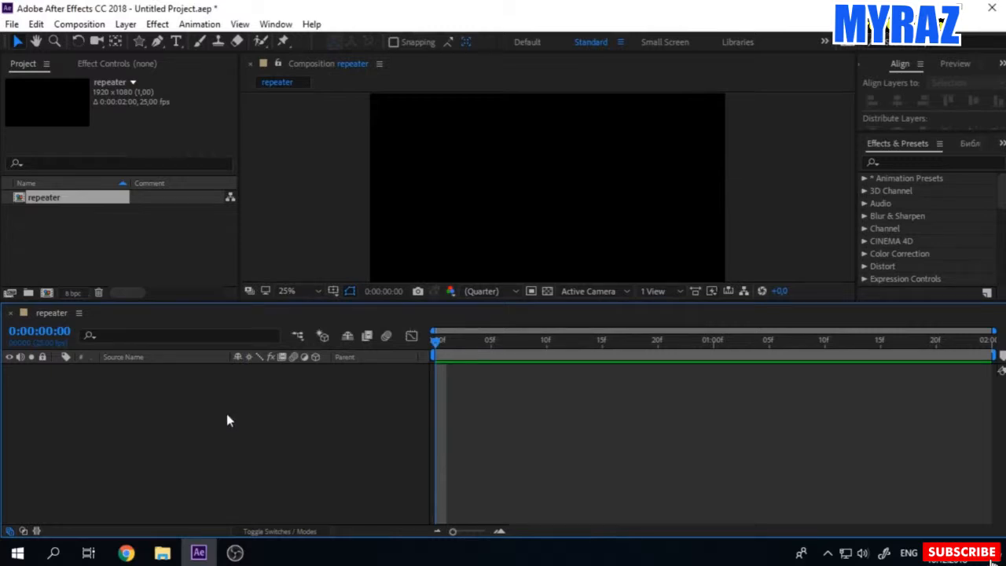
Draw a small outlined square in the upper middle of the frame and set its stroke width to 10
drag(139, 38, 197, 46)
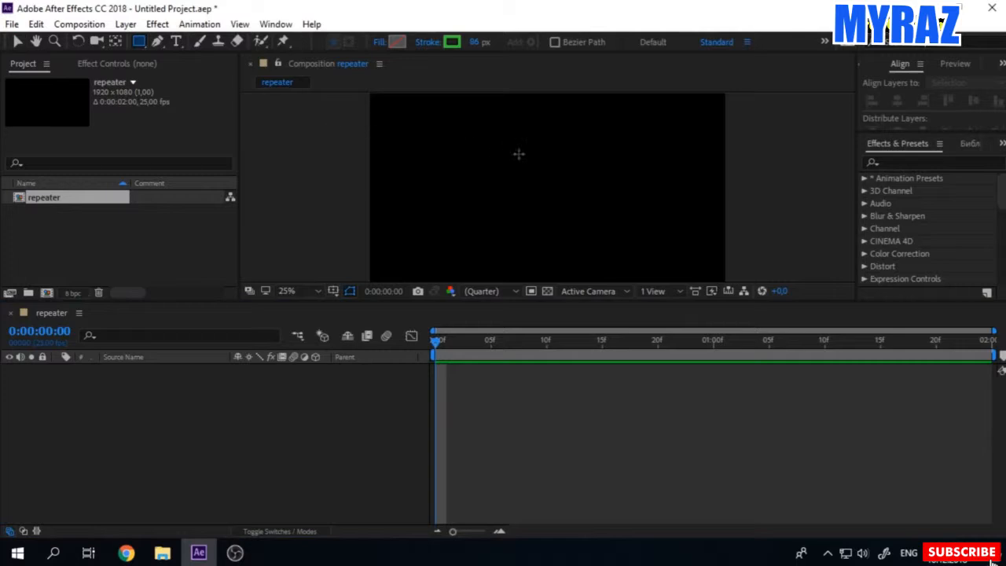
drag(506, 146, 535, 174)
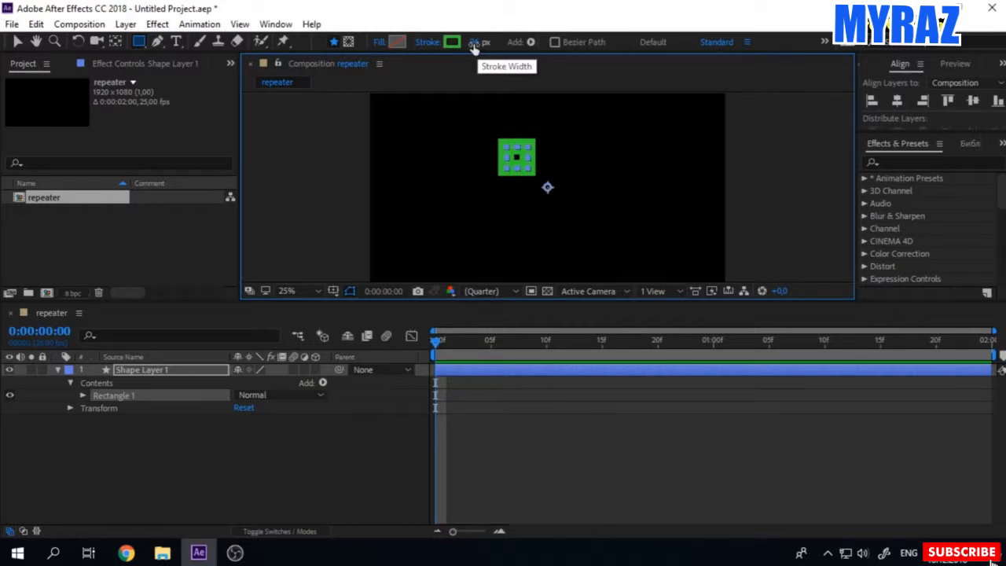
click(84, 396)
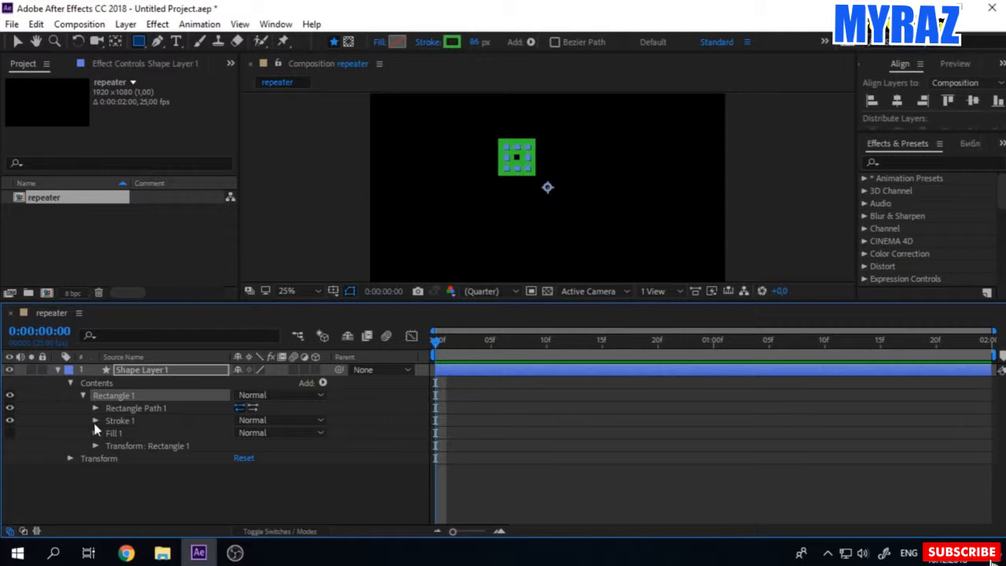
click(95, 420)
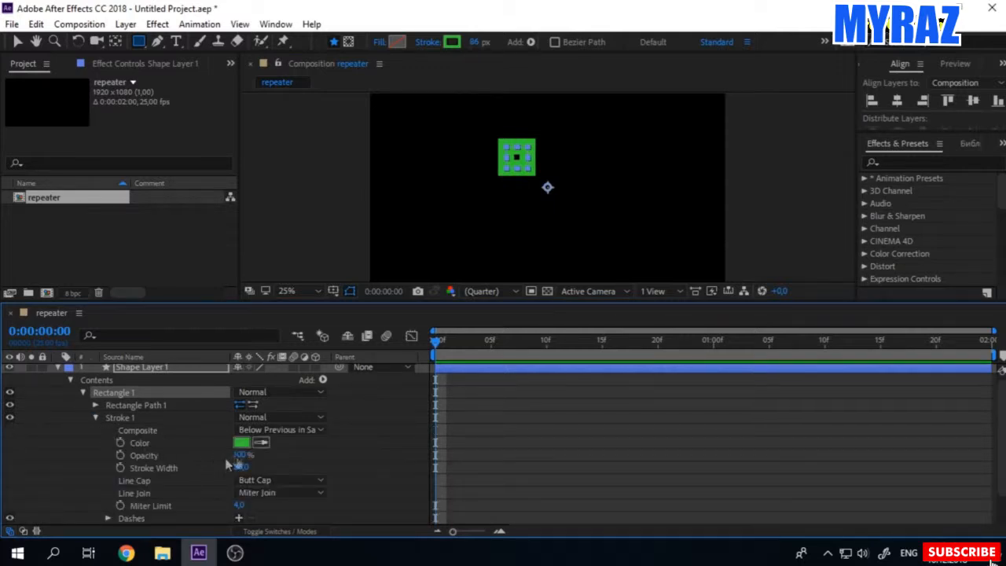
click(242, 468)
text(10)
key(Return)
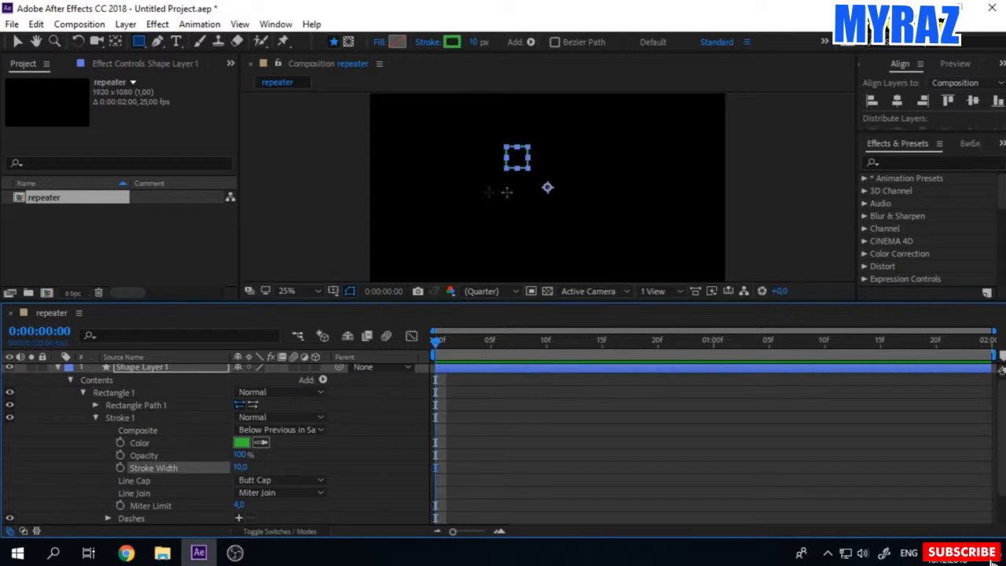
click(95, 417)
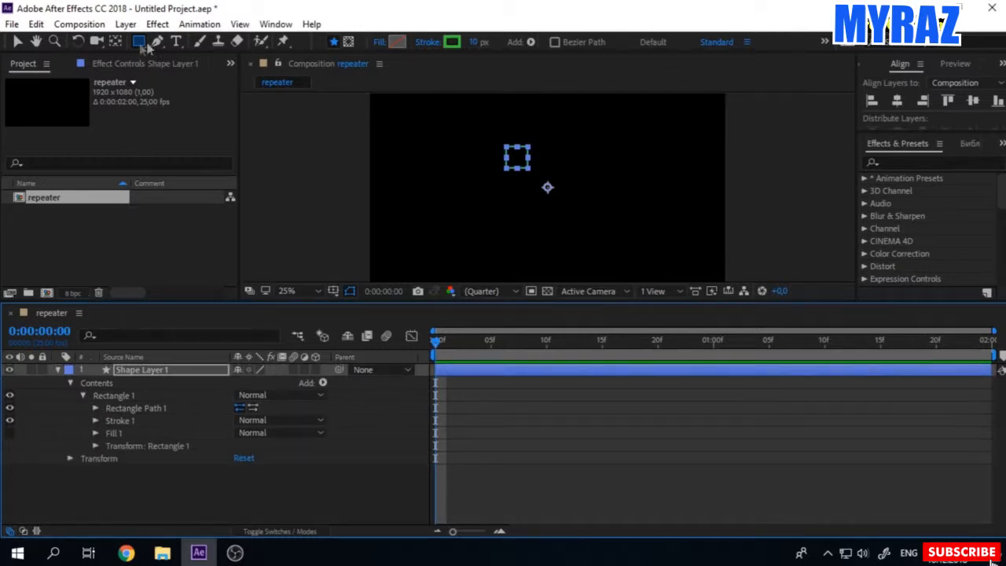
Add a Repeater to the rectangle in the shape layer's contents
click(16, 43)
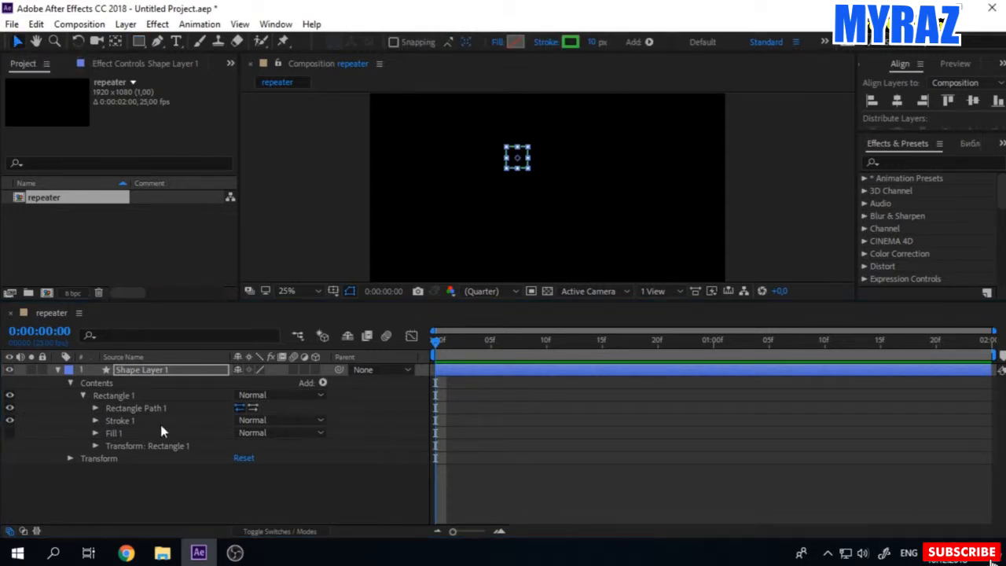
click(83, 396)
click(322, 383)
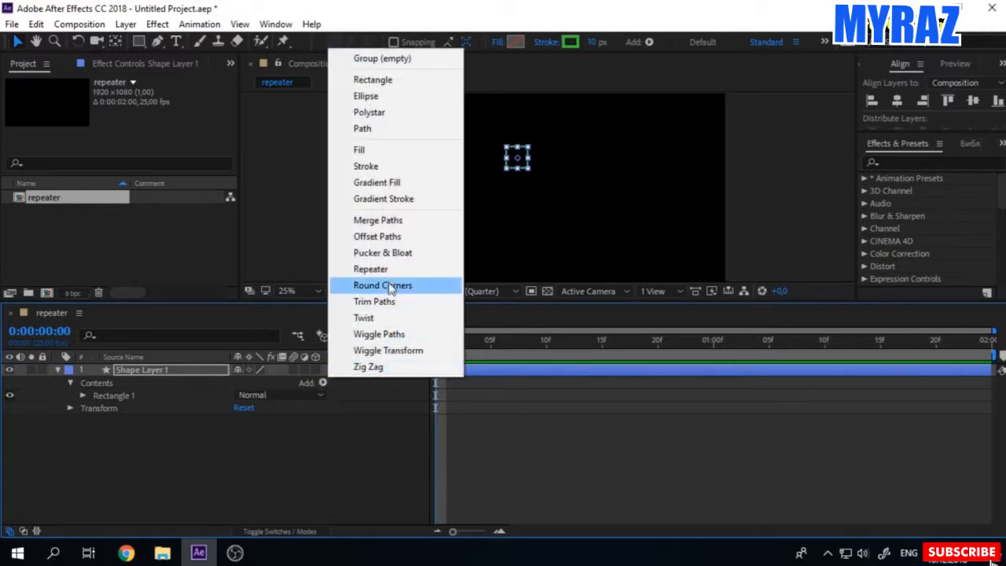
click(387, 269)
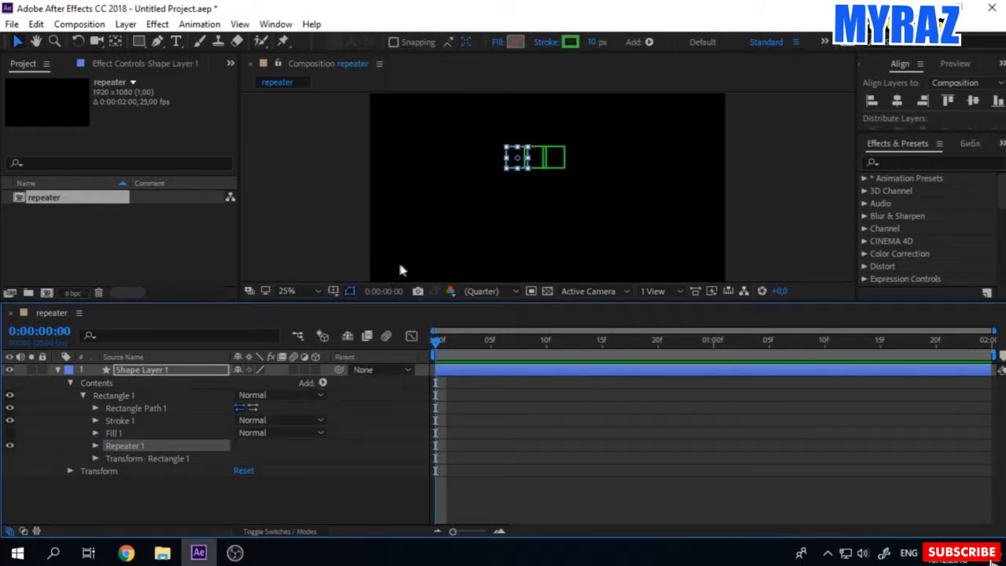
scroll(523, 235, up, 1)
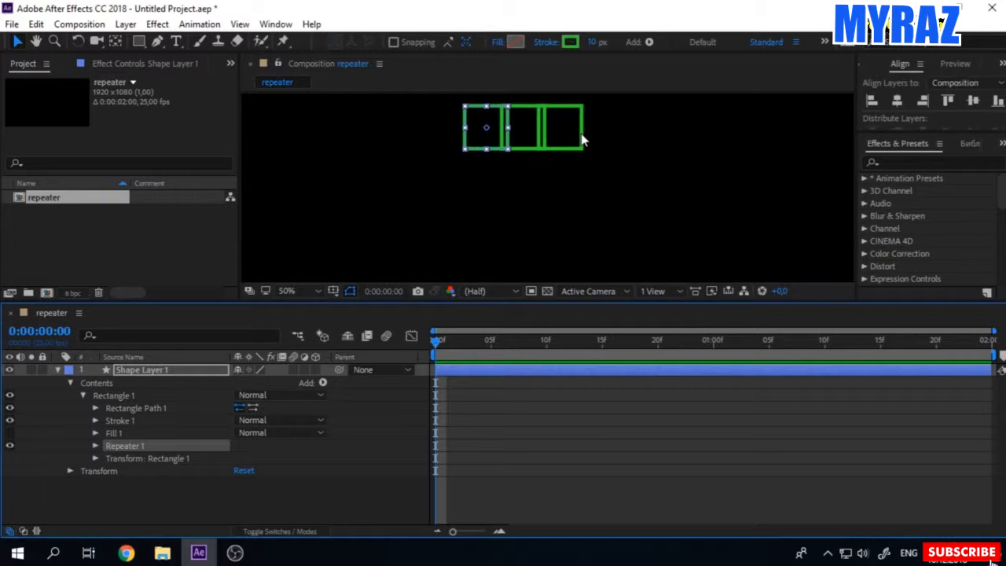
Set the repeater's number of copies to 6
click(94, 446)
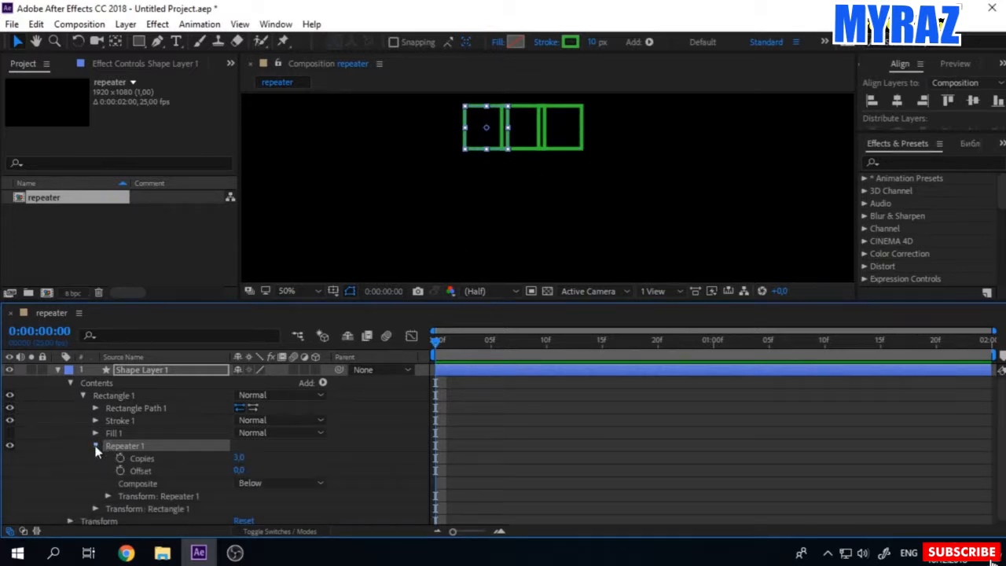
mouse_move(240, 458)
mouse_down()
mouse_move(255, 458)
mouse_move(232, 458)
mouse_move(245, 459)
mouse_up()
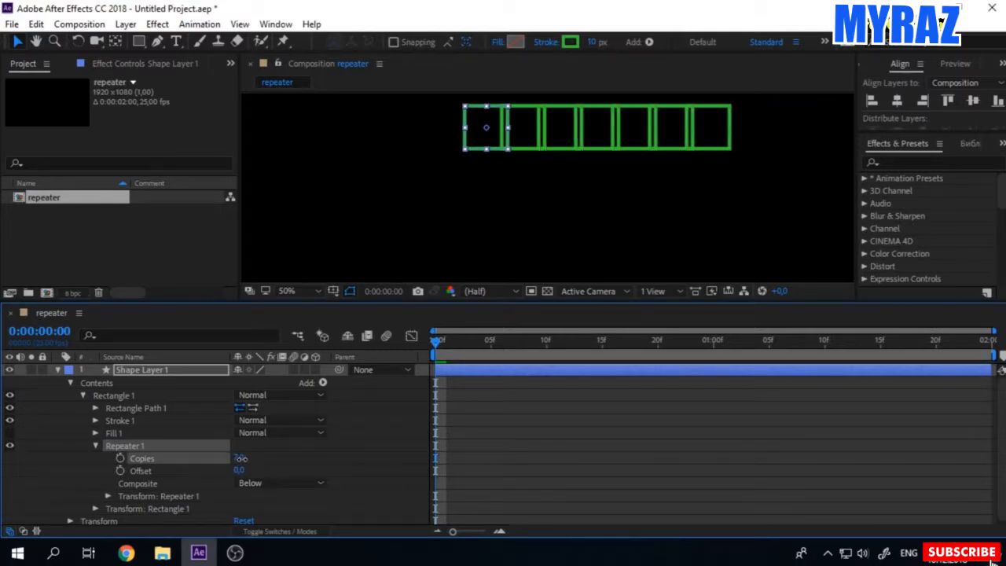
click(240, 458)
text(6)
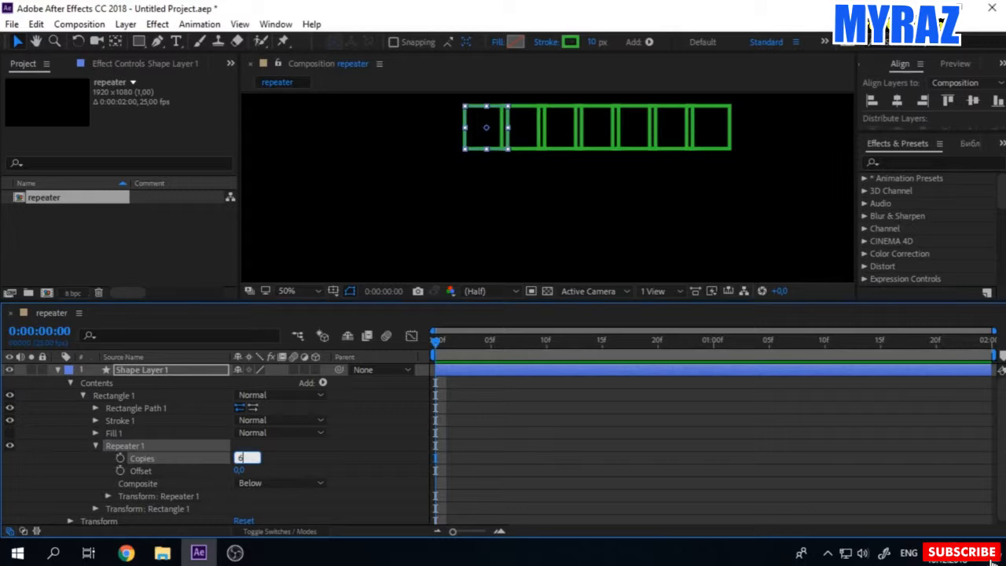
click(311, 464)
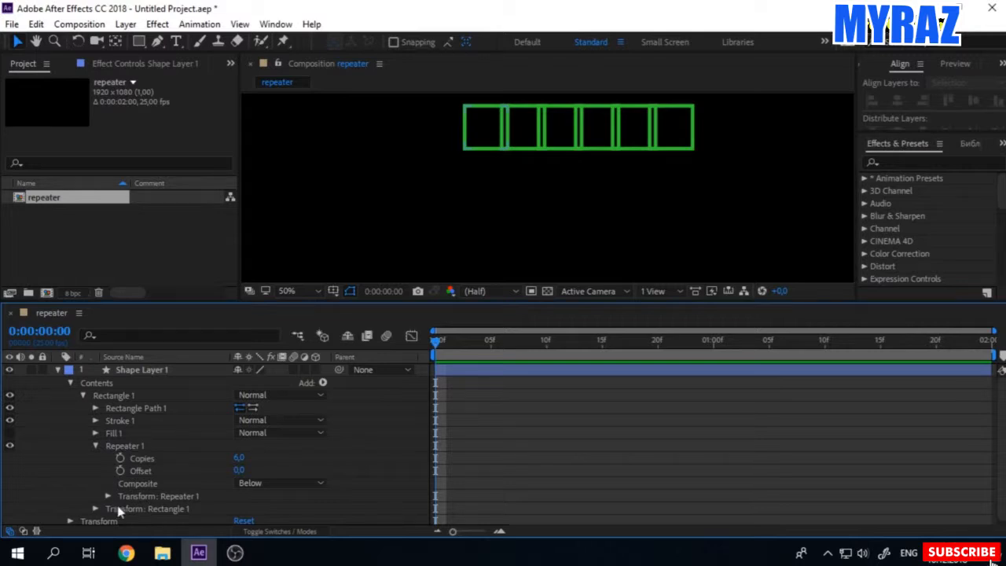
Set the horizontal position in the repeater's transform to 0 so all copies overlap
click(161, 496)
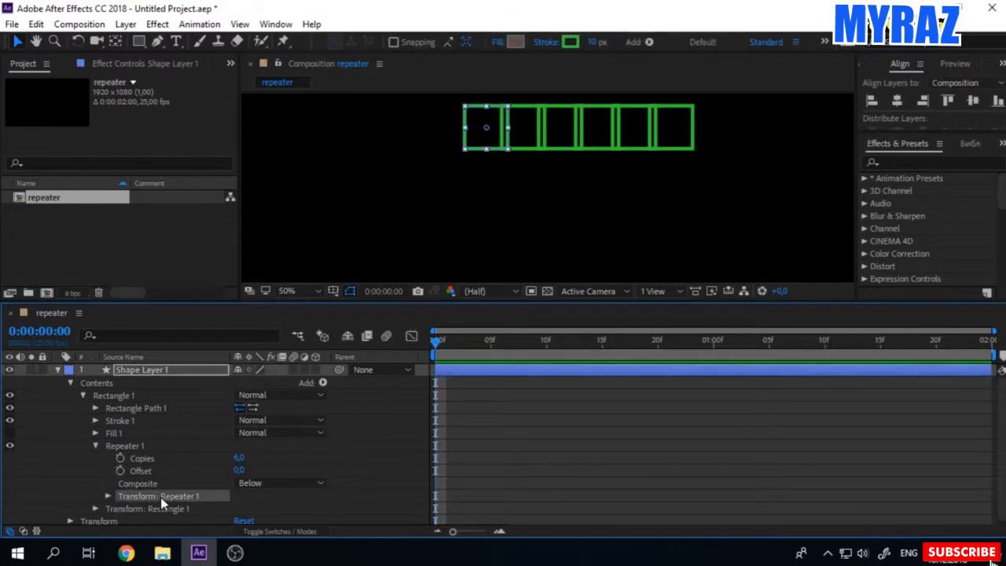
click(108, 496)
scroll(268, 440, down, 3)
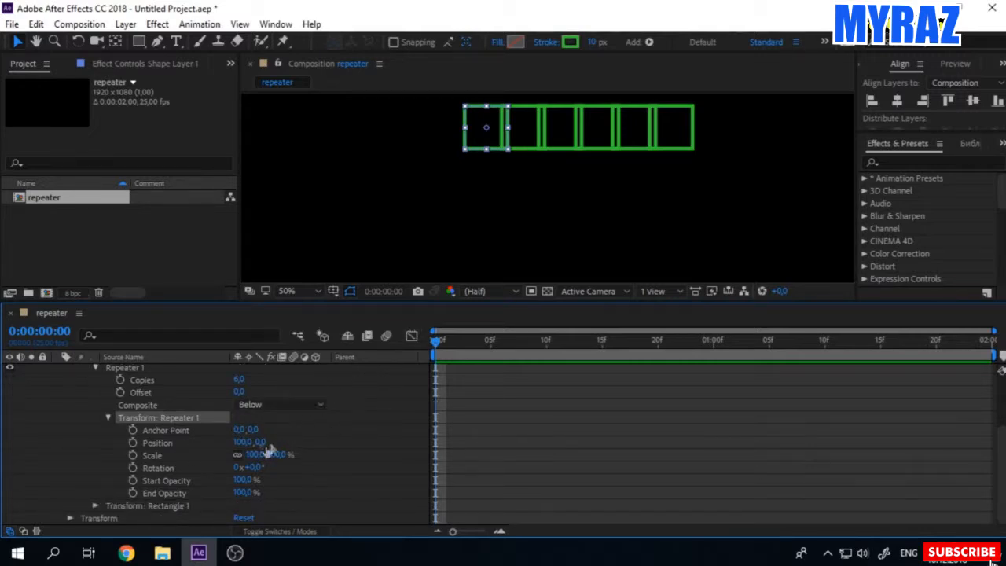
click(242, 442)
text(0)
key(Return)
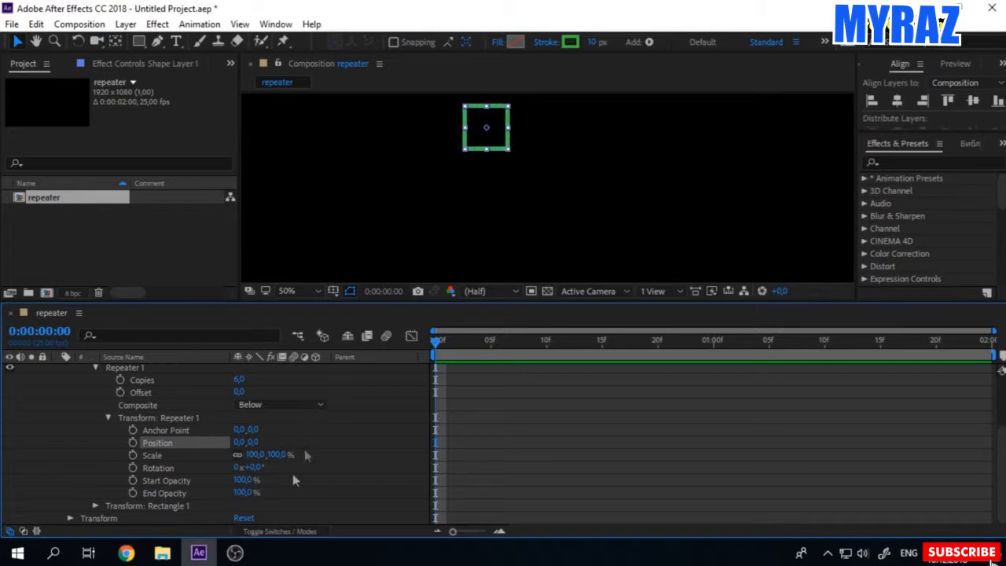
Set the rotation in the repeater's transform to 60°
mouse_move(253, 471)
mouse_down()
mouse_move(266, 470)
mouse_move(259, 477)
mouse_up()
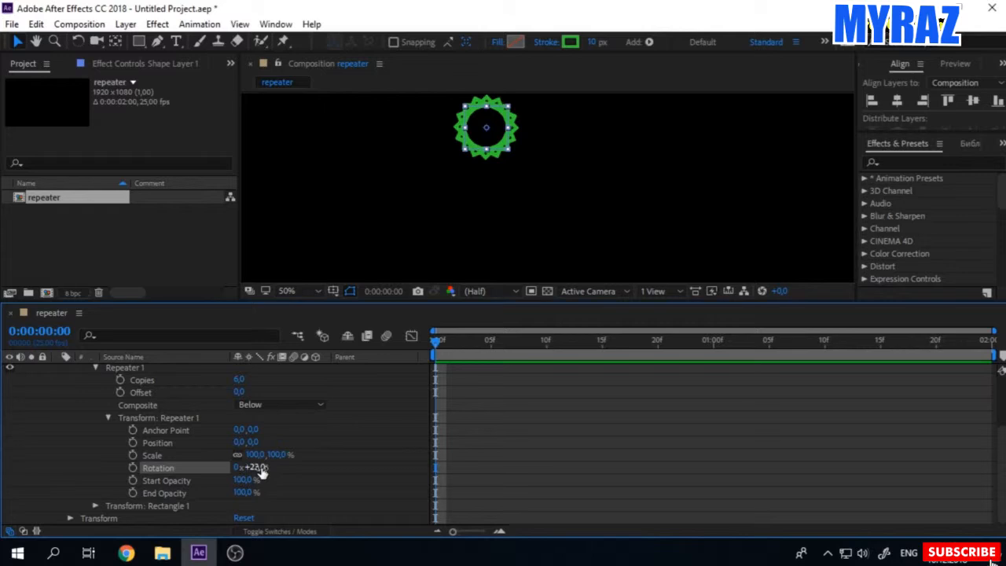
drag(257, 470, 255, 471)
click(150, 381)
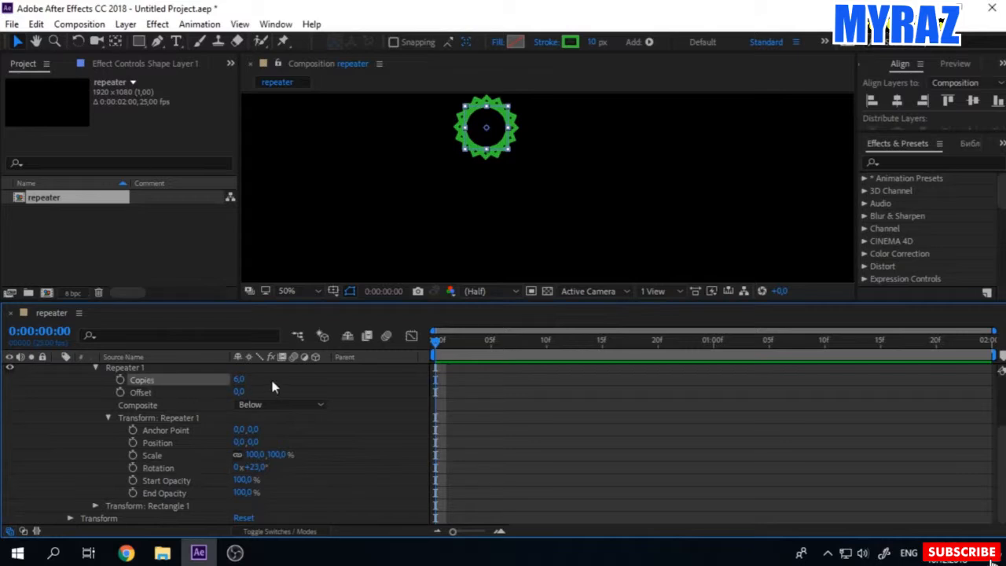
click(260, 469)
text(60)
click(368, 456)
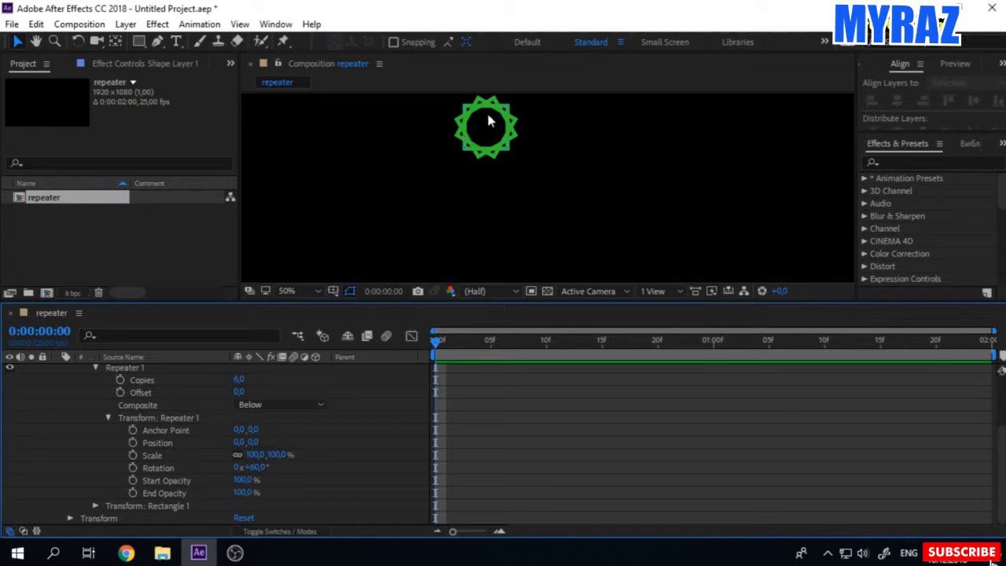
Spread the copies into a ring by raising the repeater's horizontal anchor point to 238, leaving its position at 0
drag(240, 442, 291, 462)
key(ctrl+z)
drag(241, 431, 340, 441)
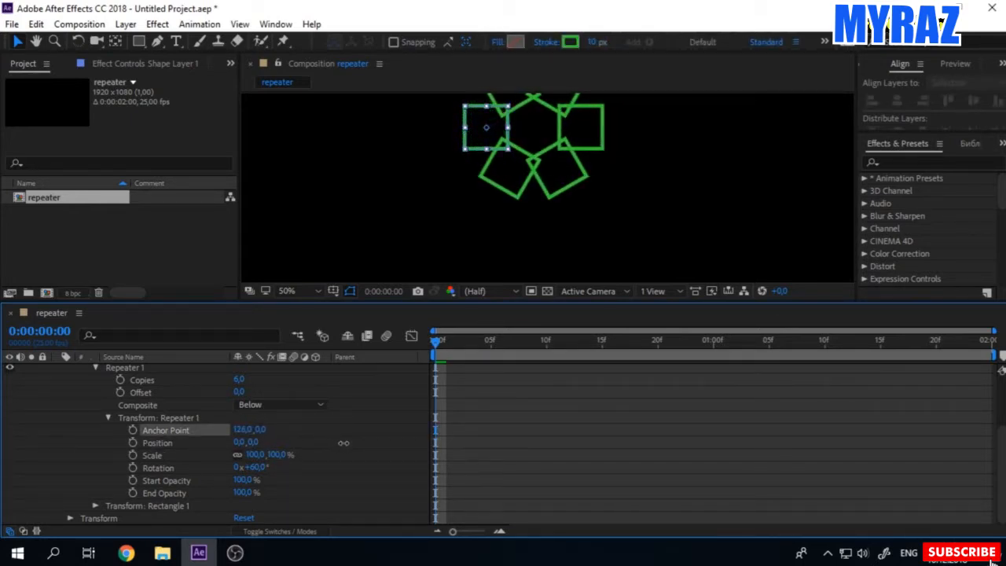
scroll(649, 159, up, 2)
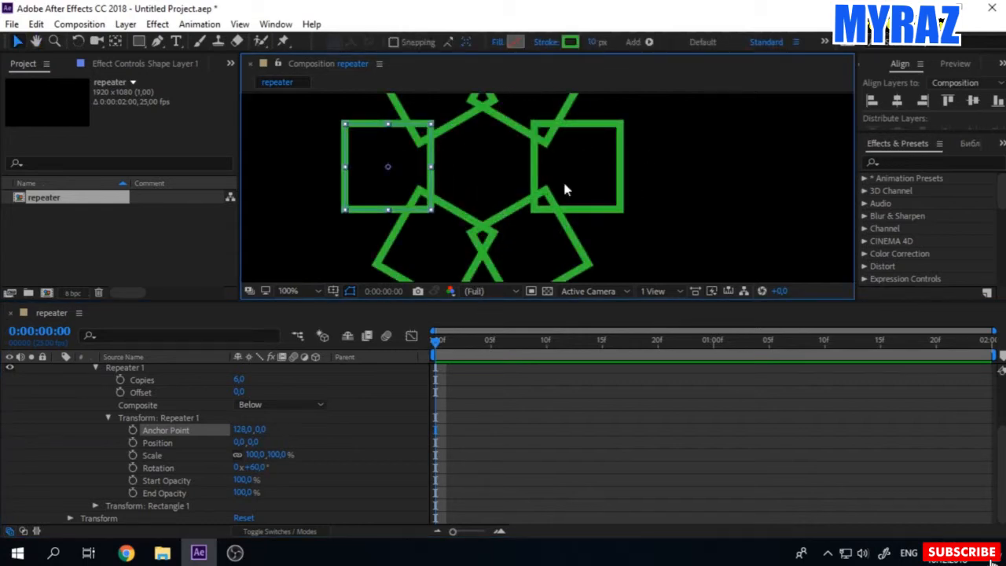
scroll(563, 179, down, 4)
drag(243, 432, 348, 461)
click(392, 397)
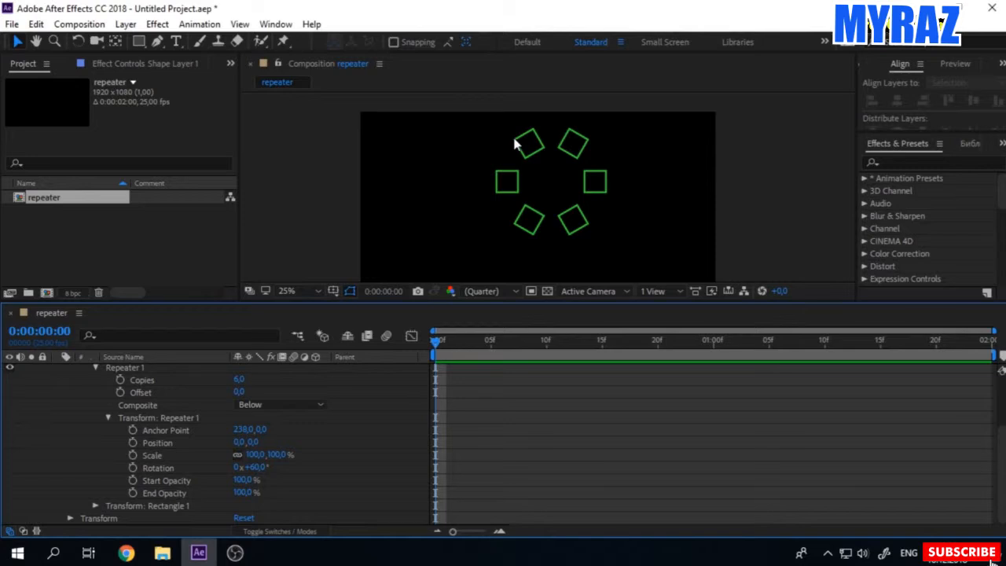
Set the repeater to 9 copies with a rotation of 40° so they fill the ring evenly
click(238, 380)
key(Return)
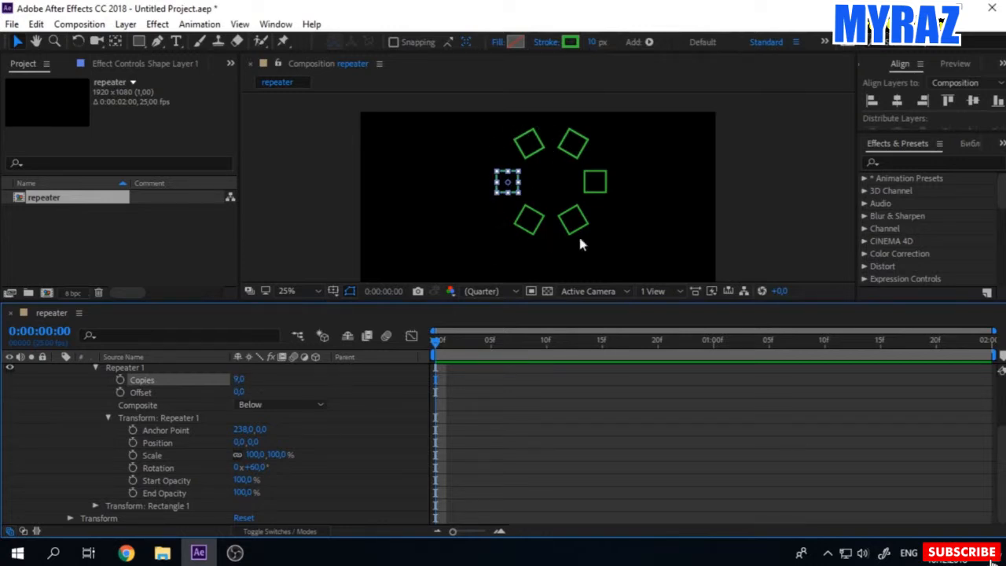
click(256, 467)
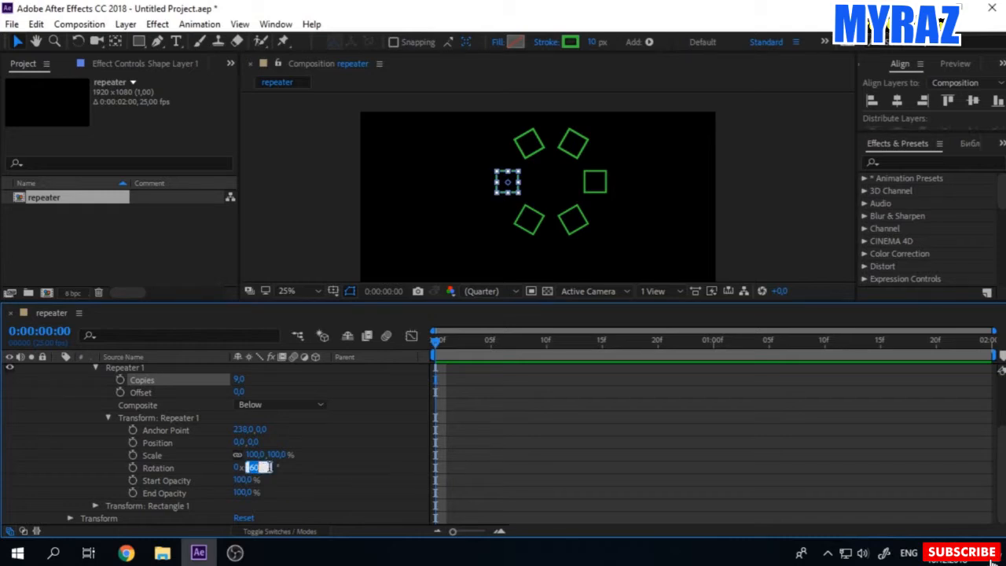
text(40)
key(Return)
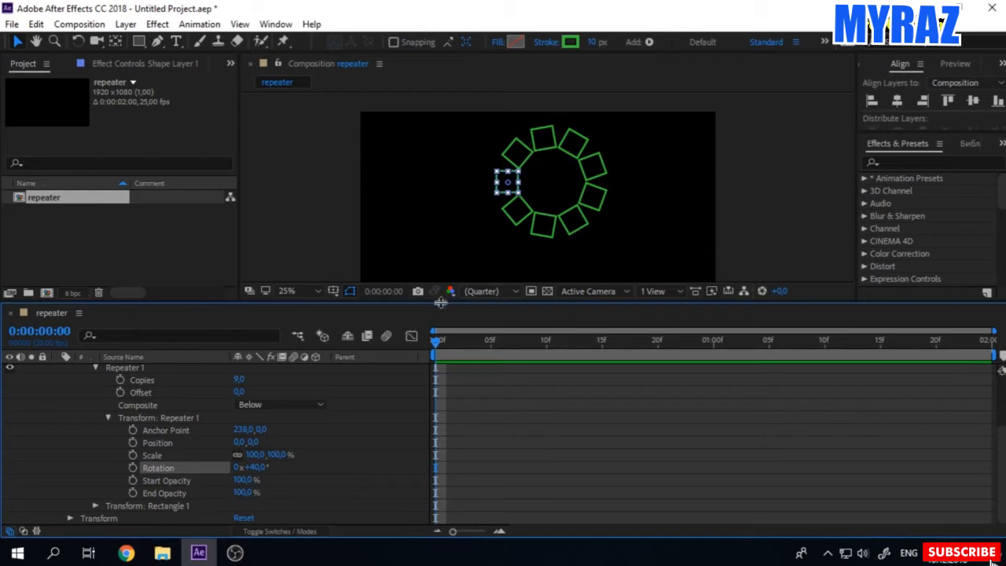
click(402, 423)
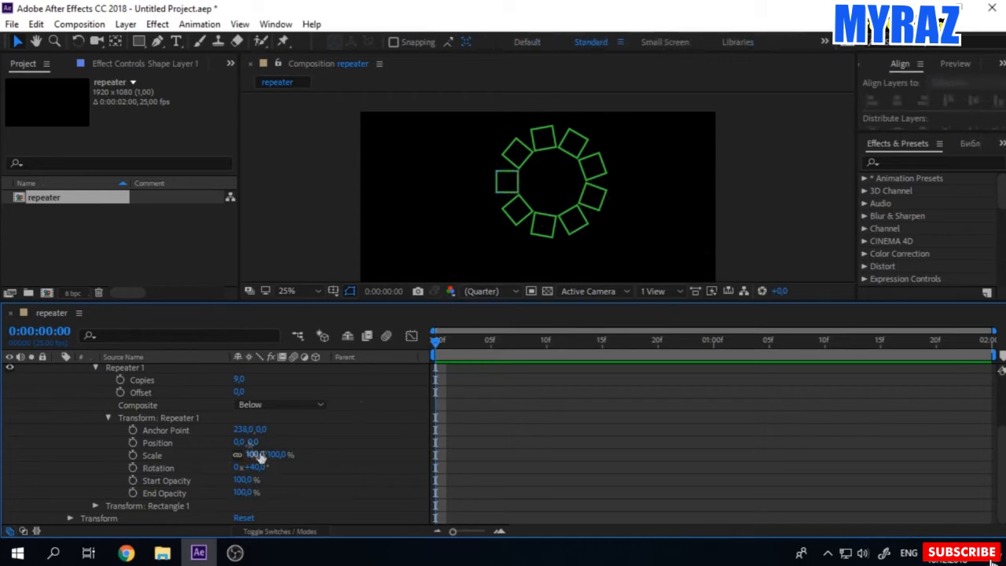
Widen the ring with a horizontal repeater anchor point of 327 and move the squares down and left toward the frame's centre
drag(242, 430, 315, 430)
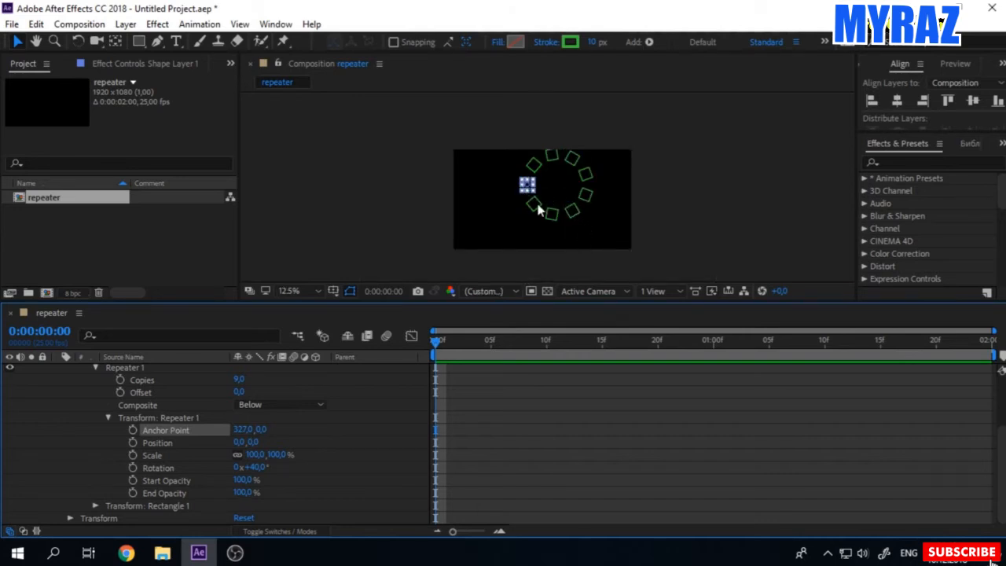
drag(507, 192, 475, 210)
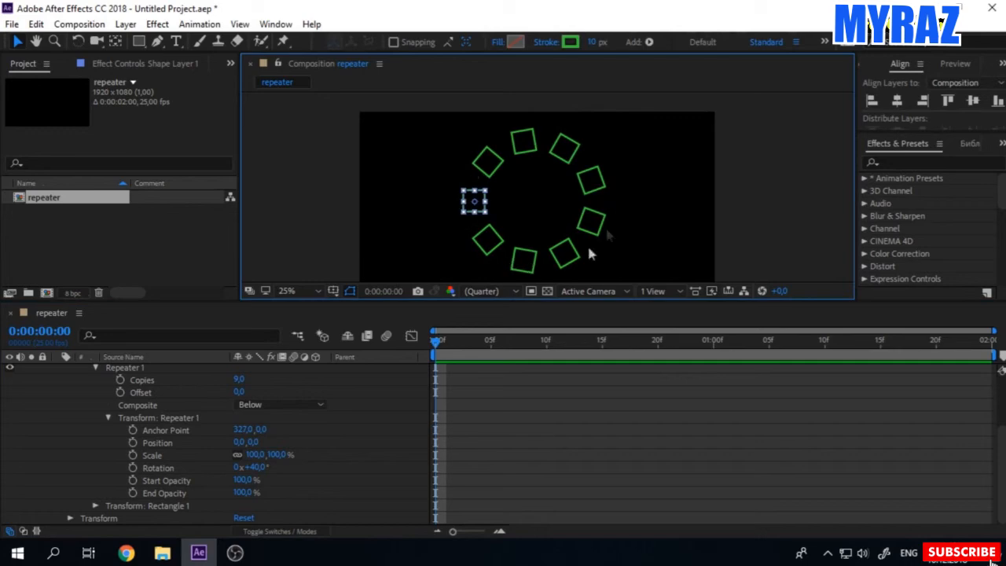
click(370, 461)
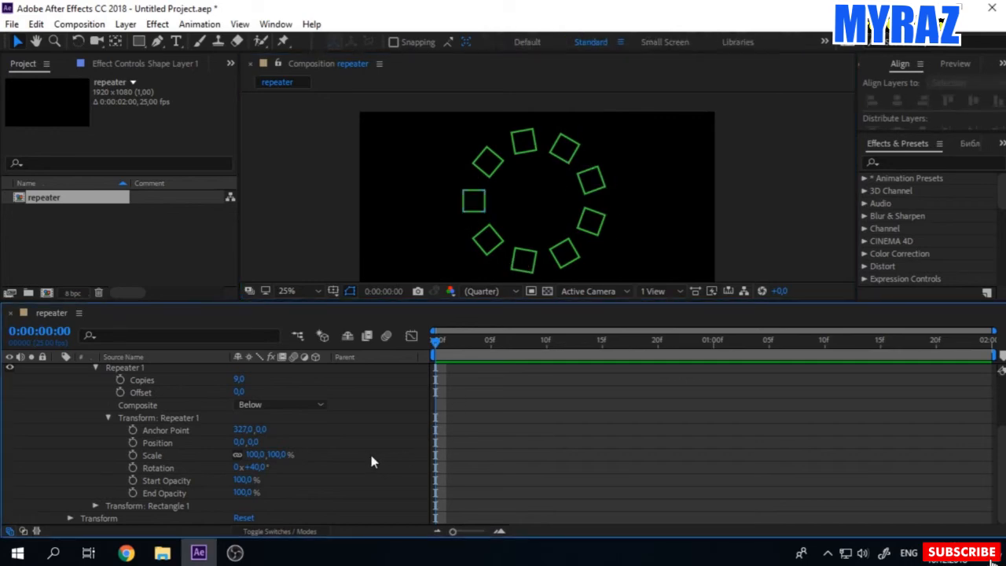